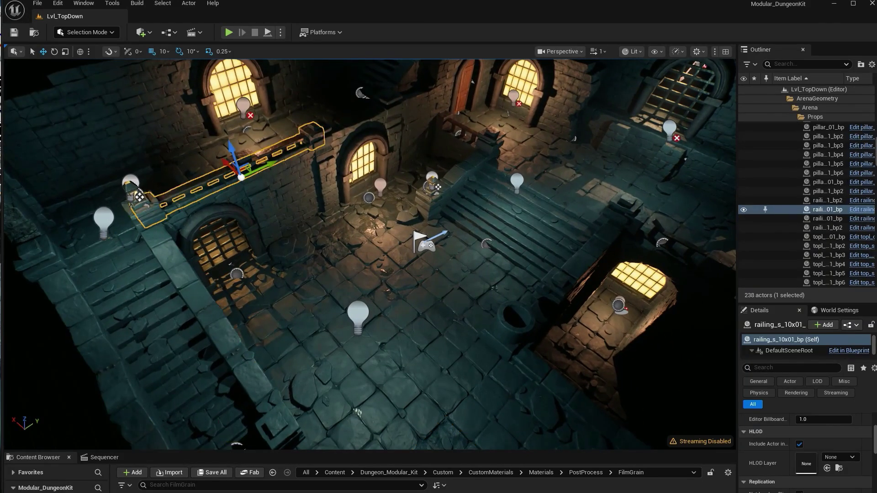
Select a wall piece, the piece above it, and another dungeon kit piece in the viewport
{"action": "left_click", "coordinate": [283, 196]}
{"action": "left_click", "coordinate": [366, 137]}
{"action": "scroll", "coordinate": [365, 137], "scroll_direction": "up", "scroll_amount": 5}
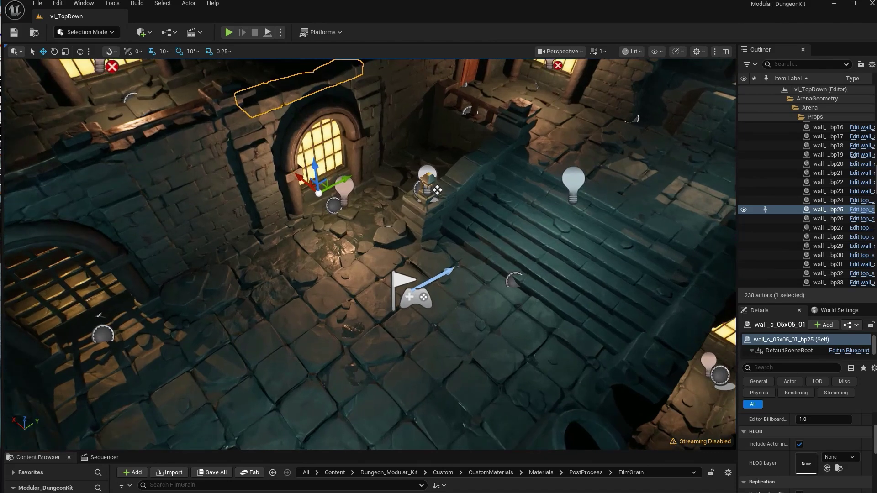
{"action": "left_click", "coordinate": [437, 190]}
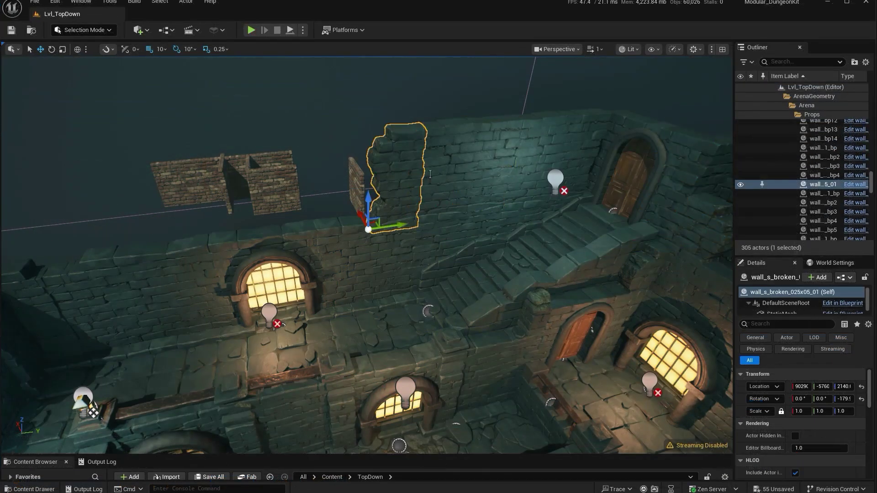
Turn the view slightly across the kit pieces
{"action": "right_click_drag", "start_coordinate": [430, 174], "coordinate": [456, 200]}
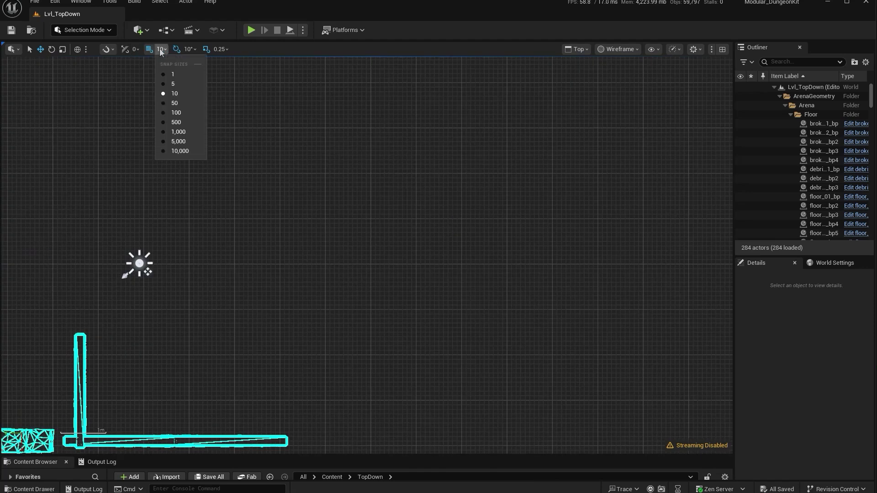
Set the grid snap size to 500
{"action": "left_click", "coordinate": [176, 103]}
{"action": "left_click", "coordinate": [162, 49]}
{"action": "left_click", "coordinate": [177, 122]}
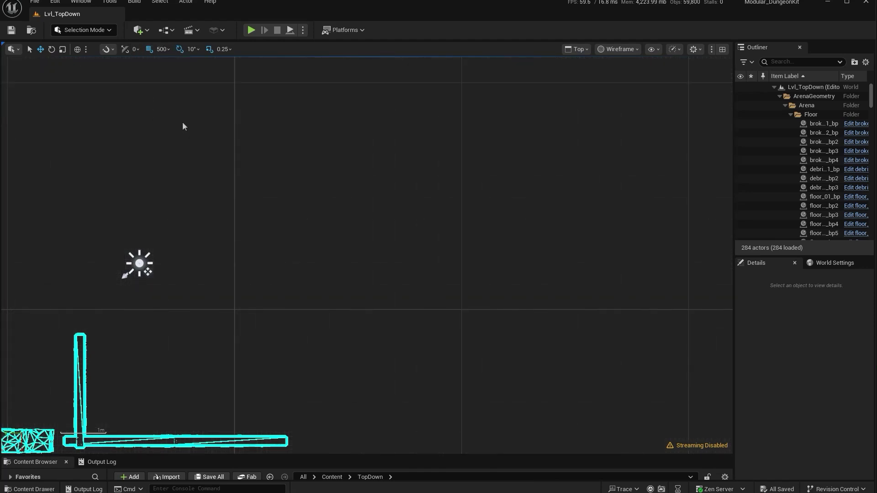
{"action": "left_click", "coordinate": [161, 49]}
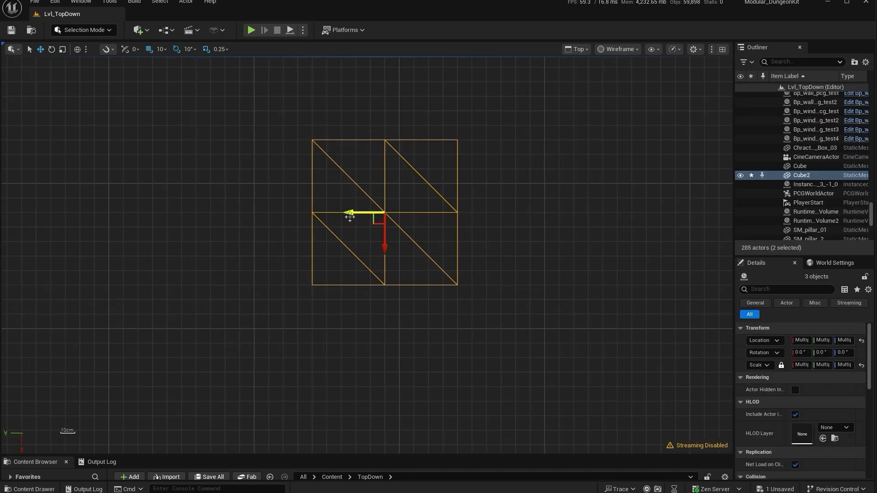
Position the cube slab along Y and X, then duplicate it to its right
{"action": "left_click_drag", "start_coordinate": [352, 213], "coordinate": [297, 212]}
{"action": "left_click_drag", "start_coordinate": [328, 248], "coordinate": [333, 286]}
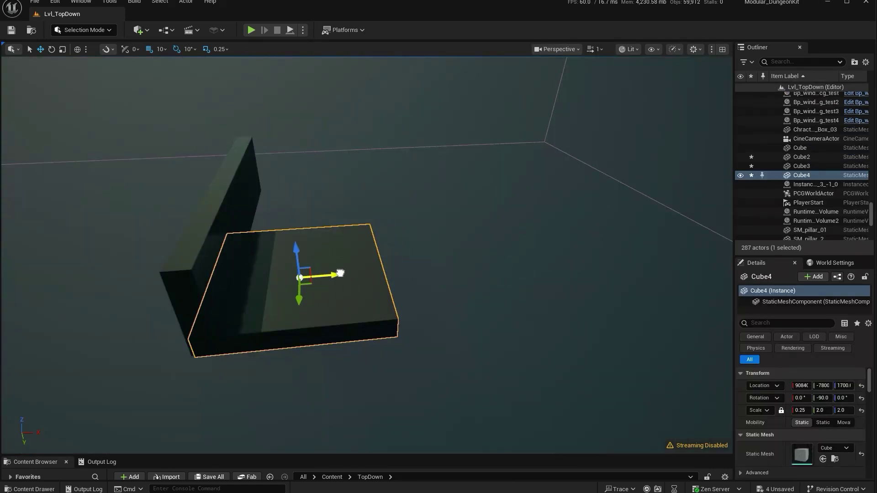
{"action": "left_click_drag", "start_coordinate": [341, 273], "coordinate": [495, 256], "text": "alt"}
Duplicate both slabs toward the wall to complete the two-by-two floor group
{"action": "left_click", "coordinate": [382, 248], "text": "ctrl"}
{"action": "right_click_drag", "start_coordinate": [382, 249], "coordinate": [411, 238]}
{"action": "left_click_drag", "start_coordinate": [320, 247], "coordinate": [419, 200], "text": "alt"}
{"action": "left_click", "coordinate": [503, 114]}
{"action": "mouse_move", "coordinate": [503, 114]}
{"action": "right_mouse_down"}
{"action": "mouse_move", "coordinate": [475, 121]}
{"action": "mouse_move", "coordinate": [493, 117]}
{"action": "right_mouse_up"}
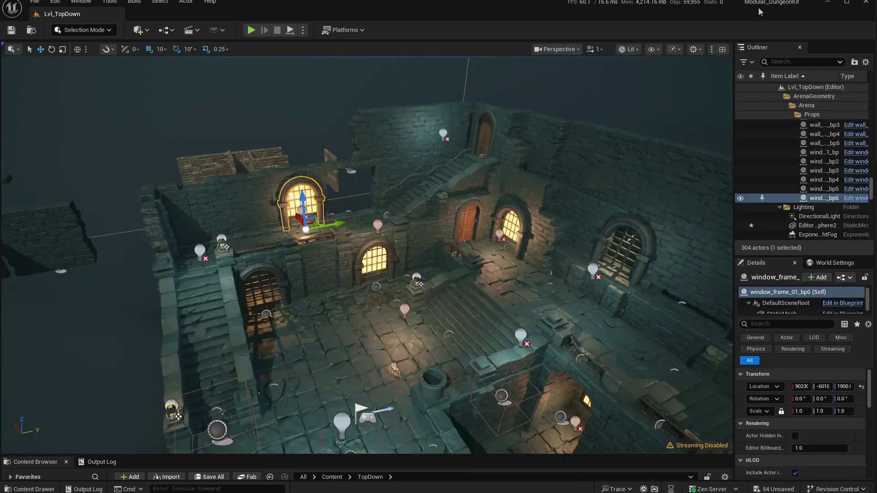
Duplicate the wall piece by the right-hand window and shift the copy left along Y
{"action": "left_click", "coordinate": [644, 242]}
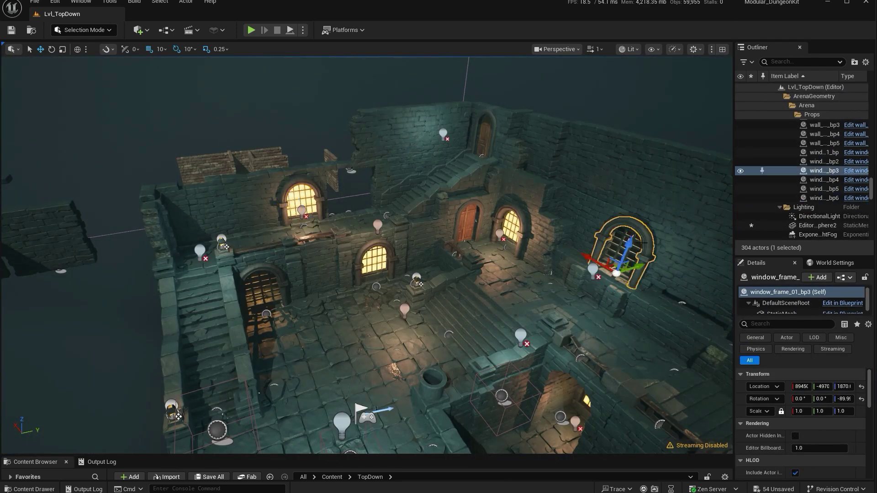
{"action": "key", "text": "f"}
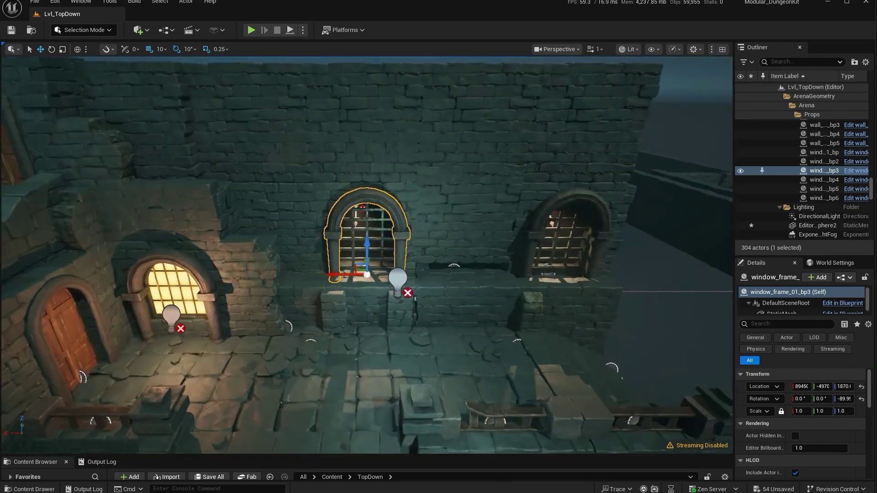
{"action": "right_click_drag", "start_coordinate": [522, 276], "coordinate": [522, 275]}
{"action": "left_click_drag", "start_coordinate": [551, 290], "coordinate": [472, 281], "text": "alt"}
Stack a copy of the brick pillar higher up the tower
{"action": "left_click", "coordinate": [525, 278]}
{"action": "right_click_drag", "start_coordinate": [525, 278], "coordinate": [352, 248]}
{"action": "left_click", "coordinate": [352, 248]}
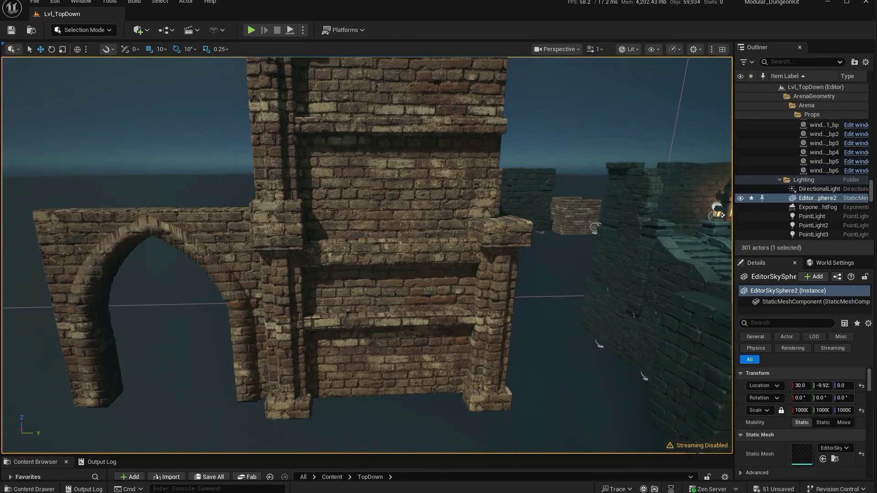
{"action": "left_click", "coordinate": [500, 361]}
{"action": "left_click_drag", "start_coordinate": [502, 366], "coordinate": [520, 174], "text": "alt"}
Stack a copy of the brick wall slab higher, then frame the broken wall on the right
{"action": "left_click", "coordinate": [432, 241]}
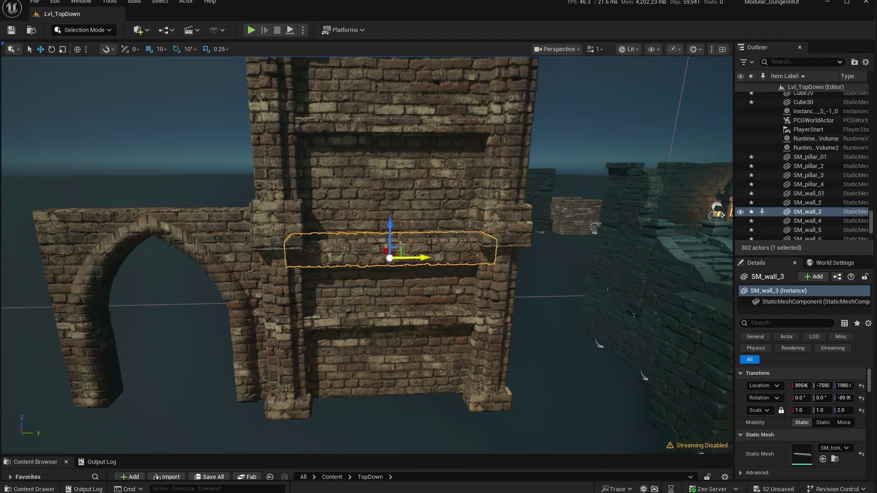
{"action": "left_click_drag", "start_coordinate": [391, 224], "coordinate": [414, 76], "text": "alt"}
{"action": "left_click", "coordinate": [657, 192]}
{"action": "key", "text": "f"}
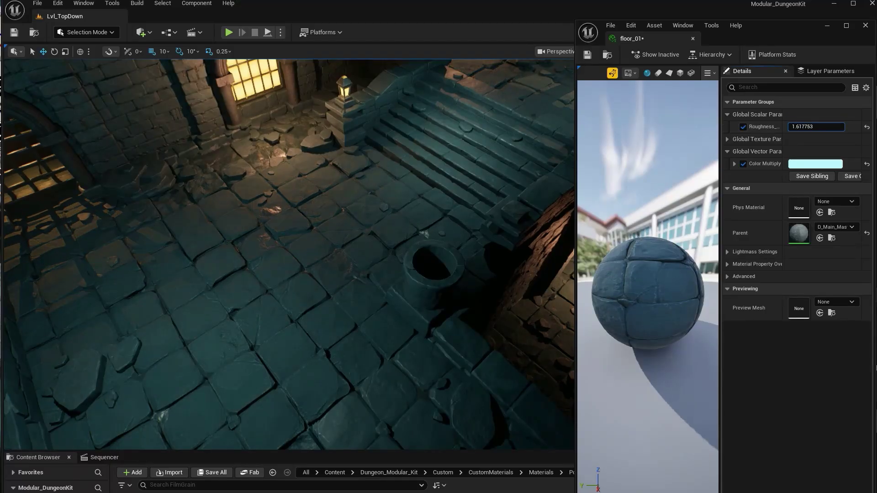
Lower the floor_01 Roughness value and shift its Color Multiply tint toward yellow
{"action": "left_click_drag", "start_coordinate": [816, 127], "coordinate": [798, 127]}
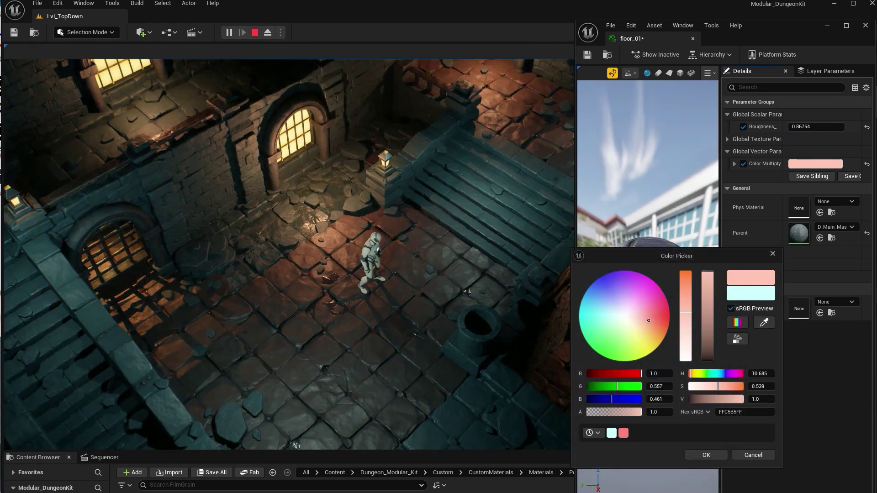
{"action": "left_click_drag", "start_coordinate": [658, 312], "coordinate": [649, 340]}
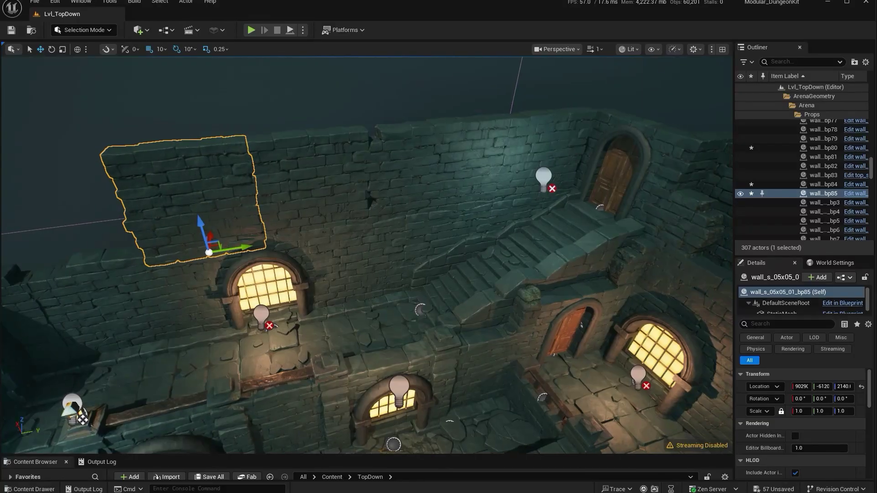
Slide the upper wall panel bp31 400 units left along Y
{"action": "middle_click_drag", "start_coordinate": [246, 233], "coordinate": [310, 235]}
{"action": "left_click", "coordinate": [526, 255]}
{"action": "left_click", "coordinate": [511, 169]}
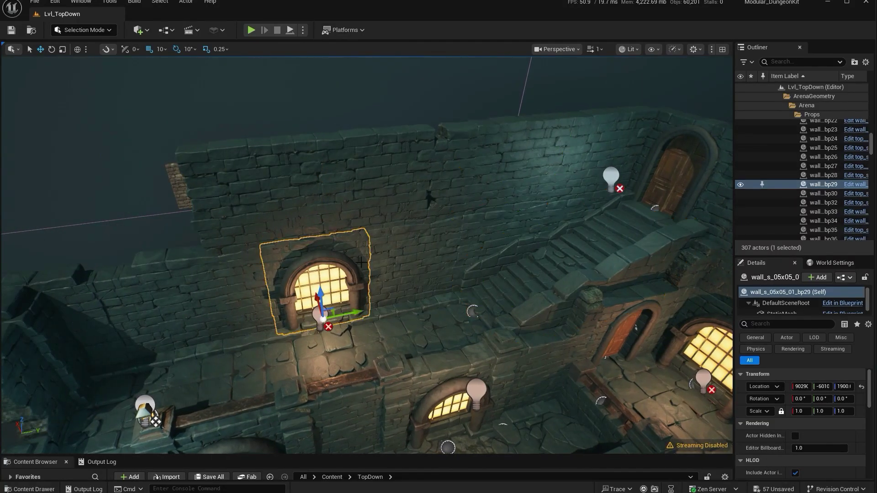
{"action": "scroll", "coordinate": [366, 260], "scroll_direction": "up", "scroll_amount": 2}
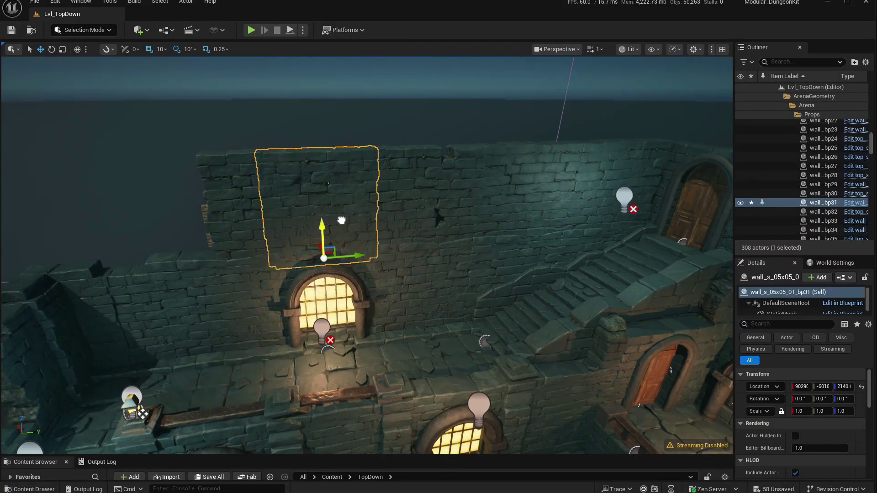
{"action": "left_click_drag", "start_coordinate": [361, 253], "coordinate": [181, 260]}
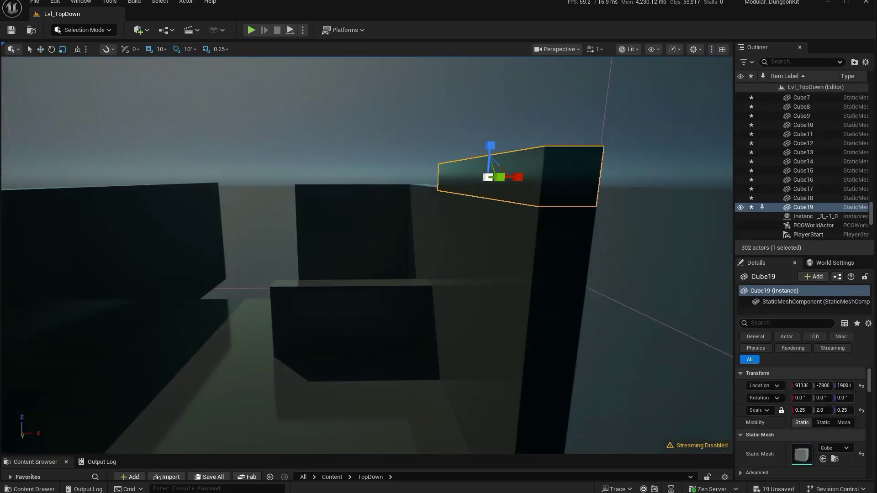
Duplicate ledge cube Cube19 lower down along Z to create Cube20
{"action": "right_click_drag", "start_coordinate": [590, 181], "coordinate": [591, 181]}
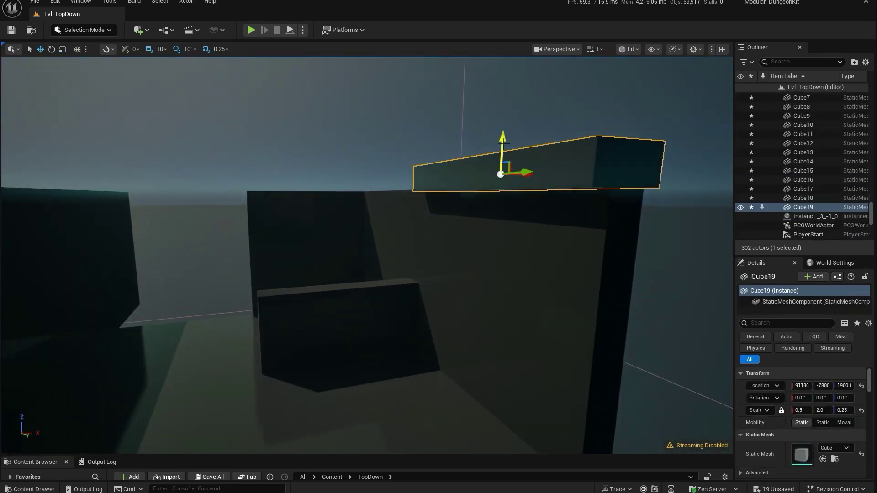
{"action": "left_click_drag", "start_coordinate": [503, 142], "coordinate": [501, 360], "text": "alt"}
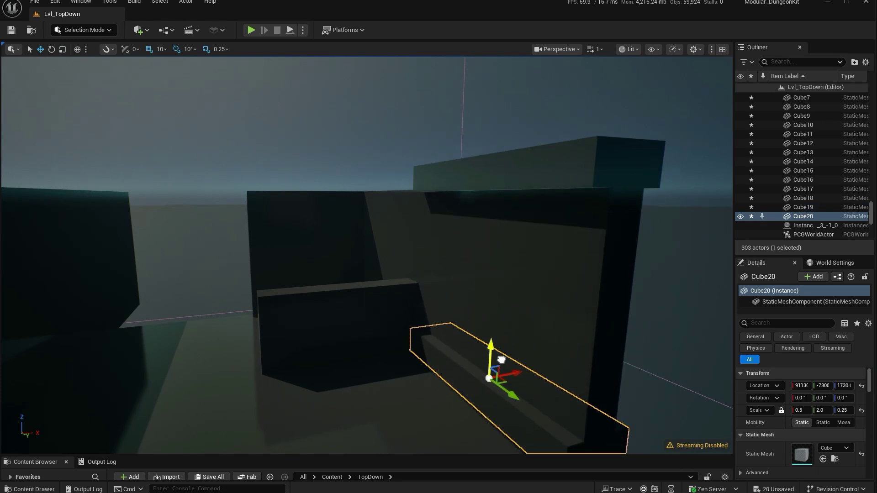
{"action": "right_click_drag", "start_coordinate": [482, 215], "coordinate": [482, 216]}
{"action": "left_click", "coordinate": [510, 143]}
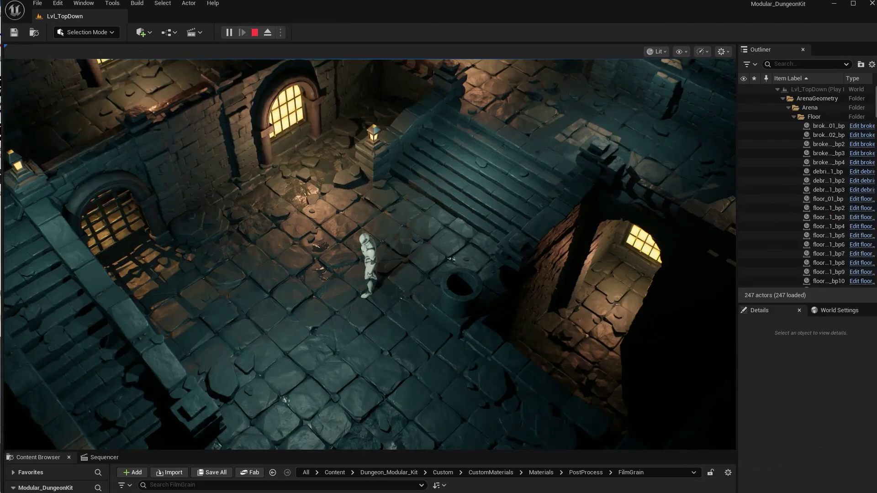
Walk the character down across the floor, up the stairs and toward the grated window
{"action": "key", "text": "s"}
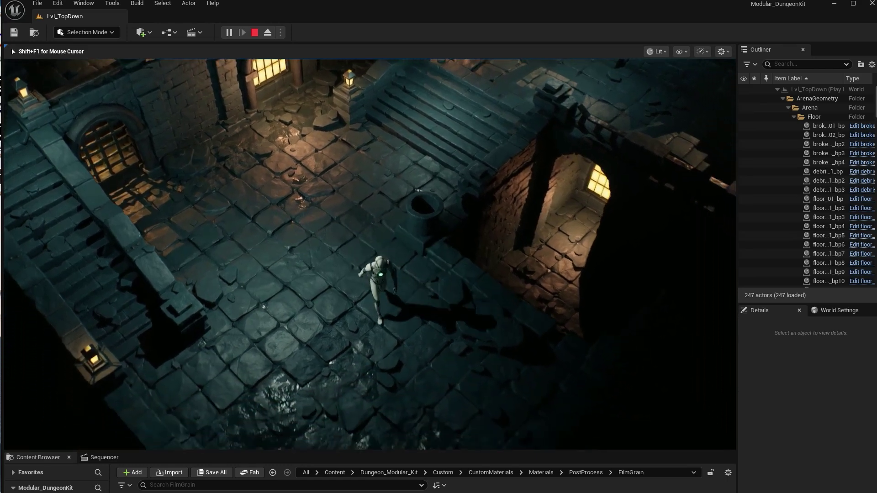
{"action": "key", "text": "s"}
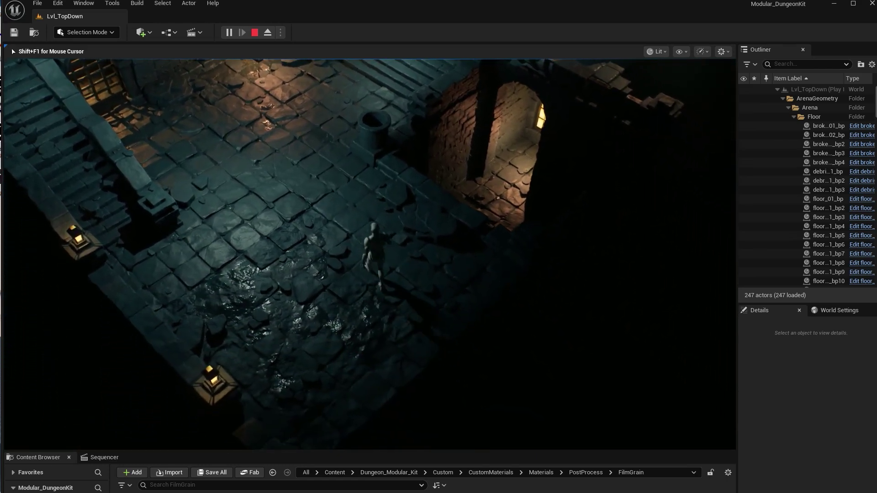
{"action": "key", "text": "s"}
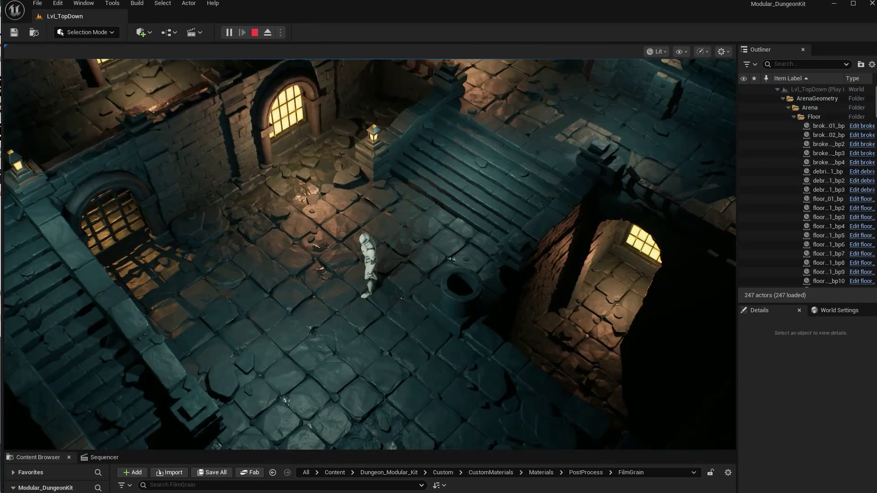
{"action": "key", "text": "s"}
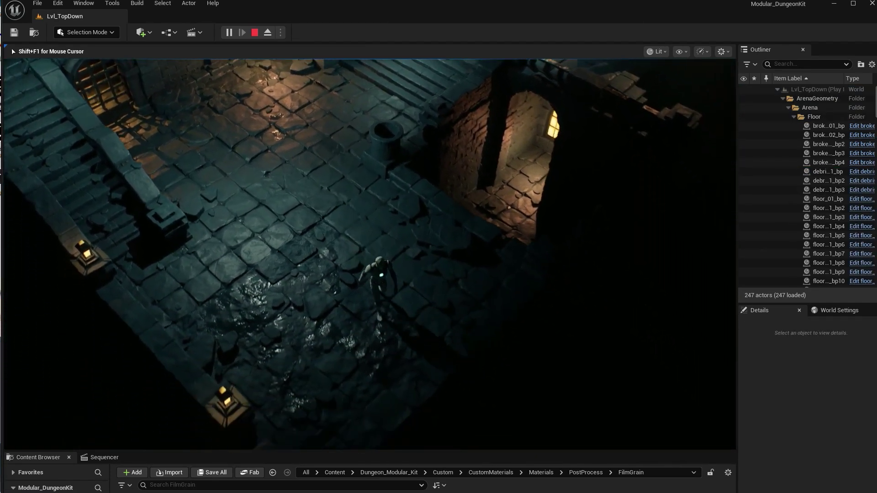
{"action": "key", "text": "w"}
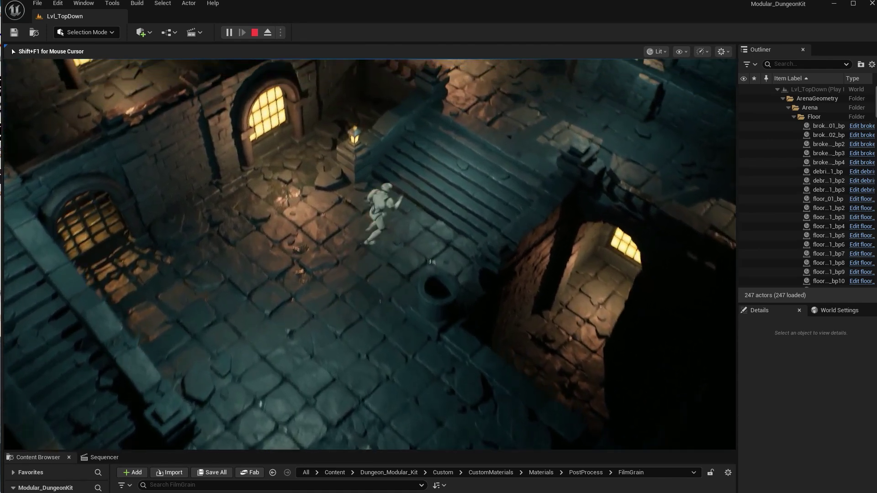
{"action": "key", "text": "d"}
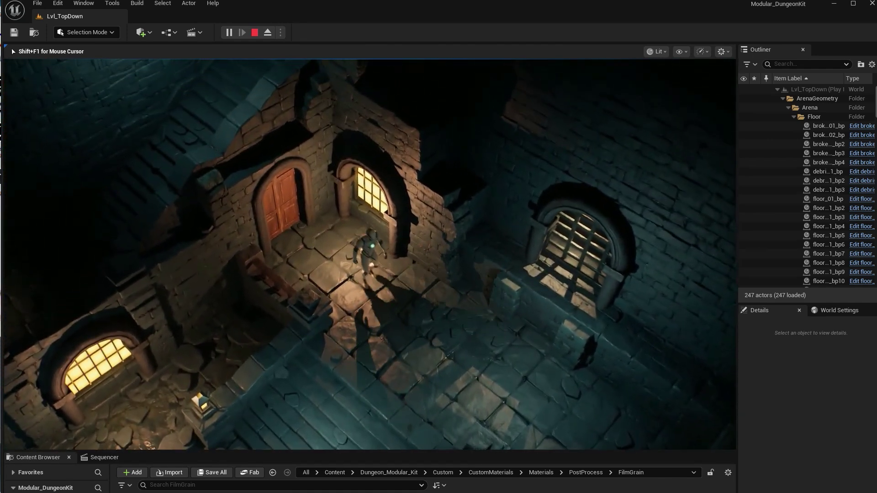
Walk the character right across the floor, toward the doors, then back down-right toward the camera
{"action": "key", "text": "s"}
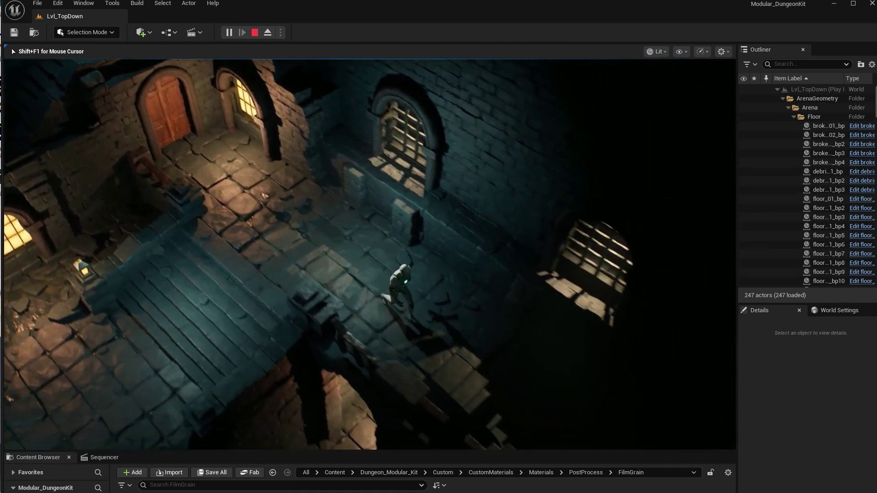
{"action": "key", "text": "s"}
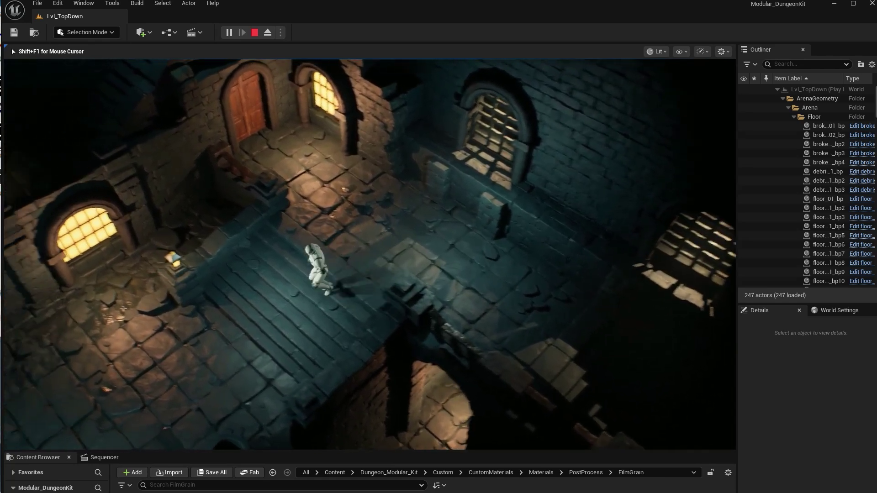
{"action": "key", "text": "d"}
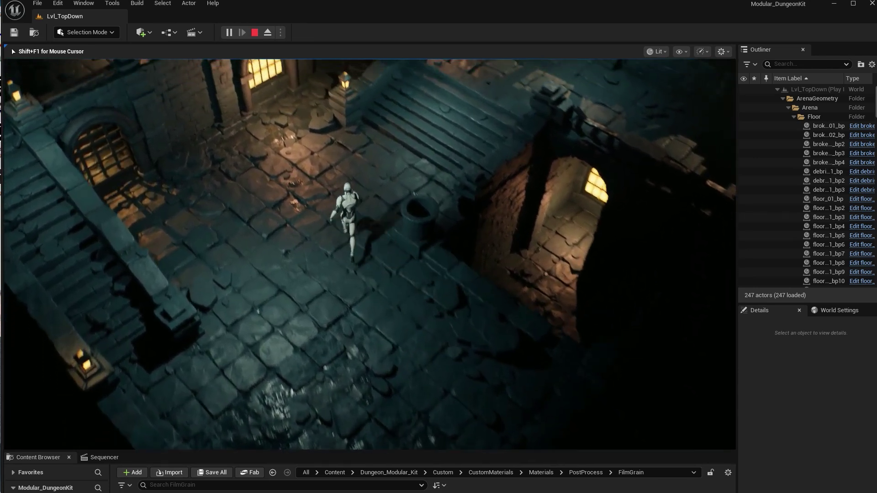
{"action": "key", "text": "w"}
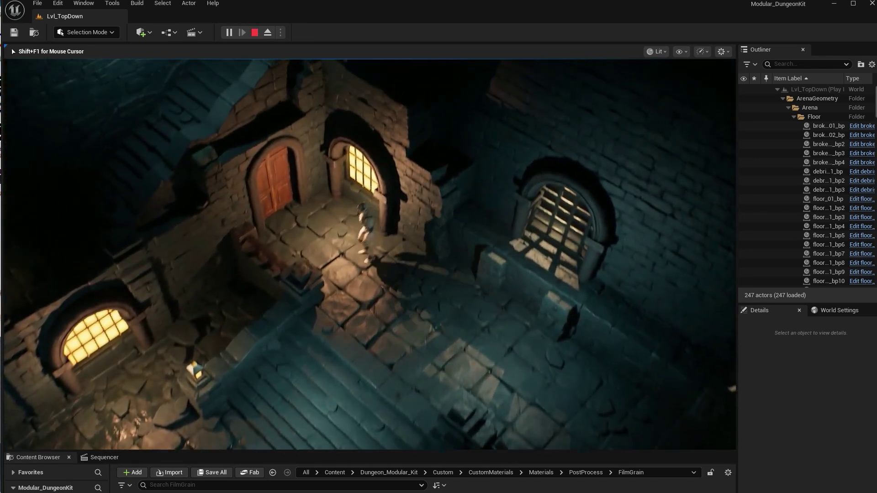
{"action": "key", "text": "s"}
{"action": "key", "text": "d"}
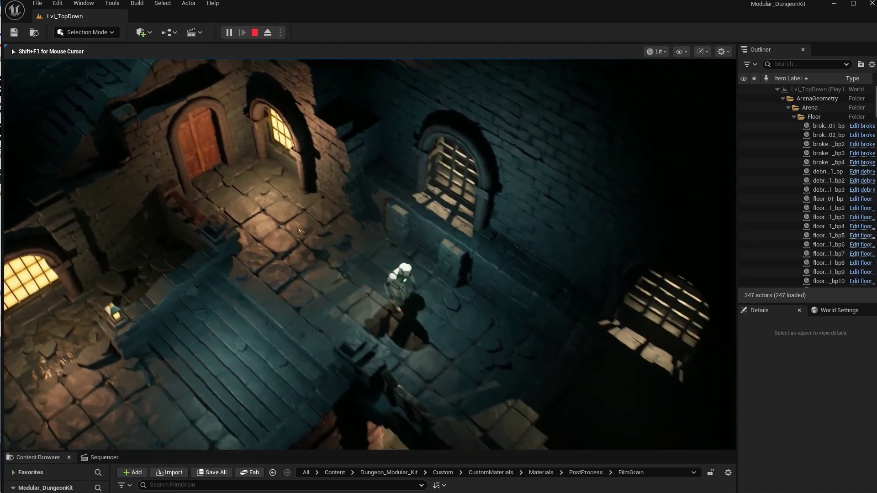
{"action": "key", "text": "s"}
{"action": "key", "text": "d"}
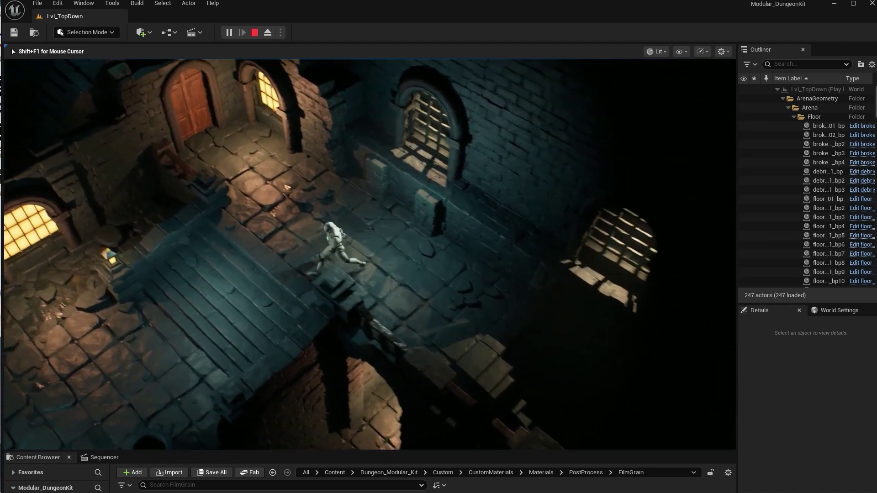